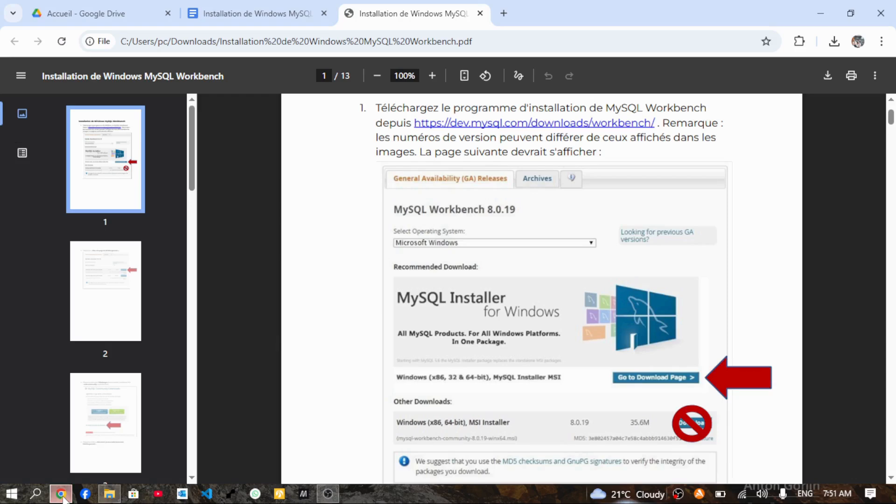
- Read through the MySQL Workbench installation guide PDF, from the download instructions to the custom setup pages
scroll(462, 309, down, 2)
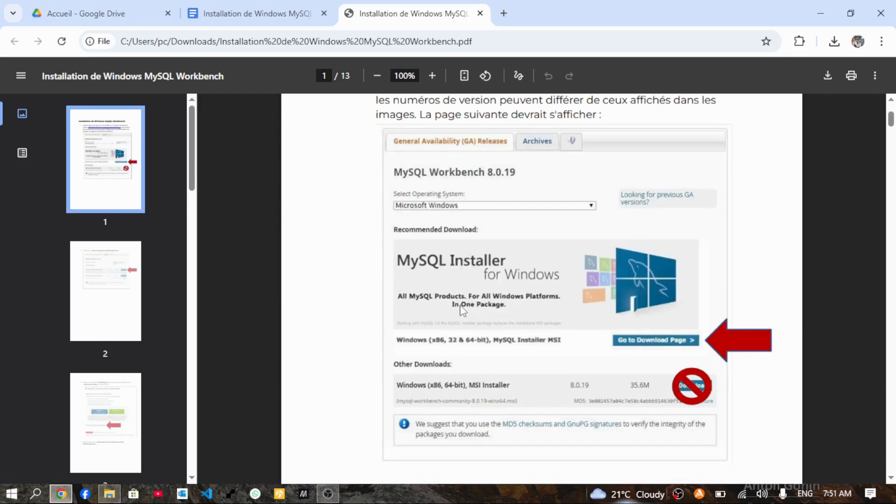
scroll(462, 309, up, 4)
scroll(461, 309, down, 10)
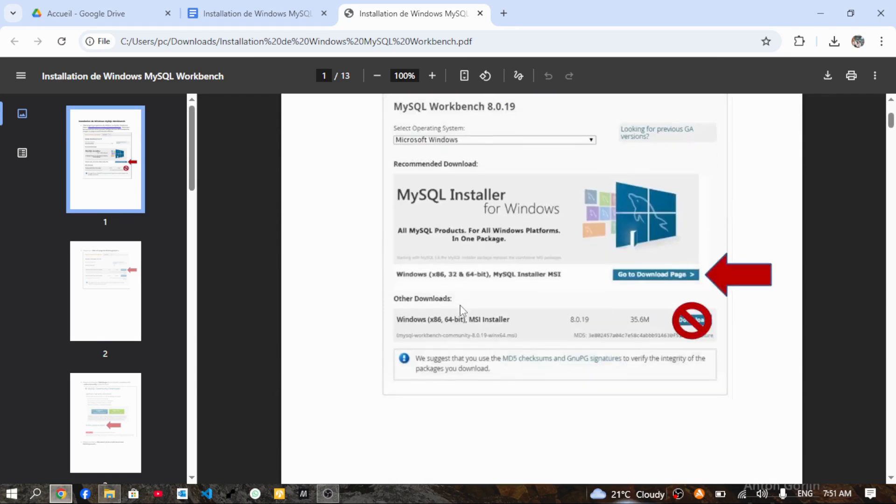
scroll(461, 309, up, 10)
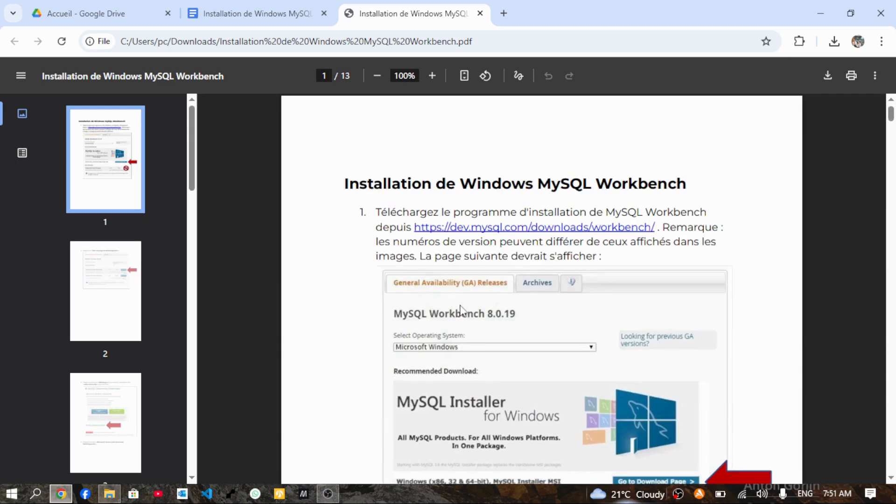
scroll(461, 309, down, 12)
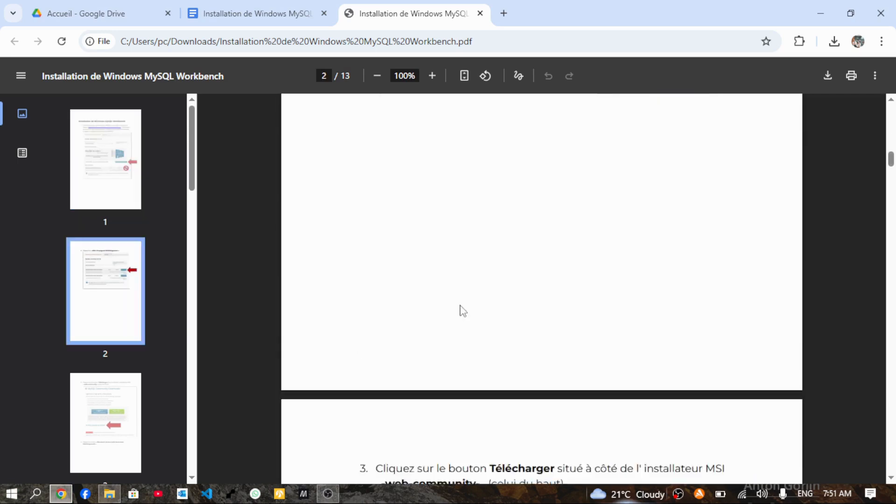
scroll(462, 310, down, 15)
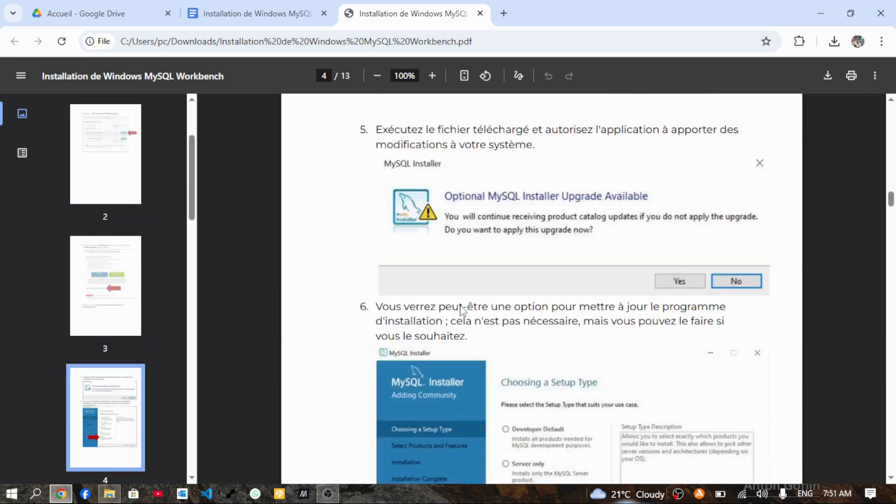
scroll(461, 309, down, 6)
scroll(461, 309, down, 5)
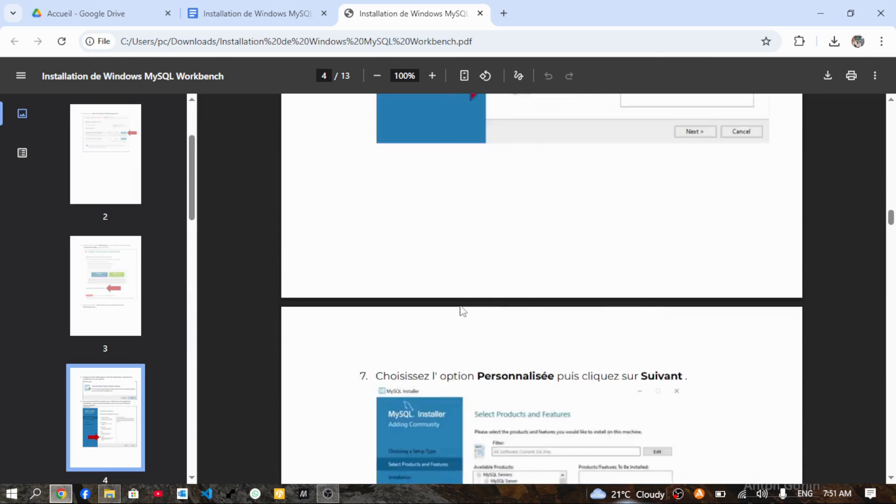
scroll(462, 310, down, 10)
scroll(462, 310, up, 20)
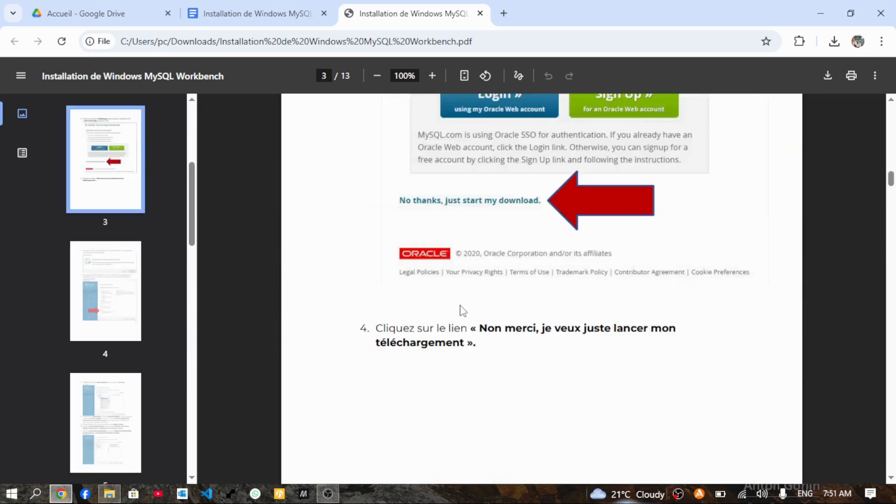
scroll(462, 310, up, 20)
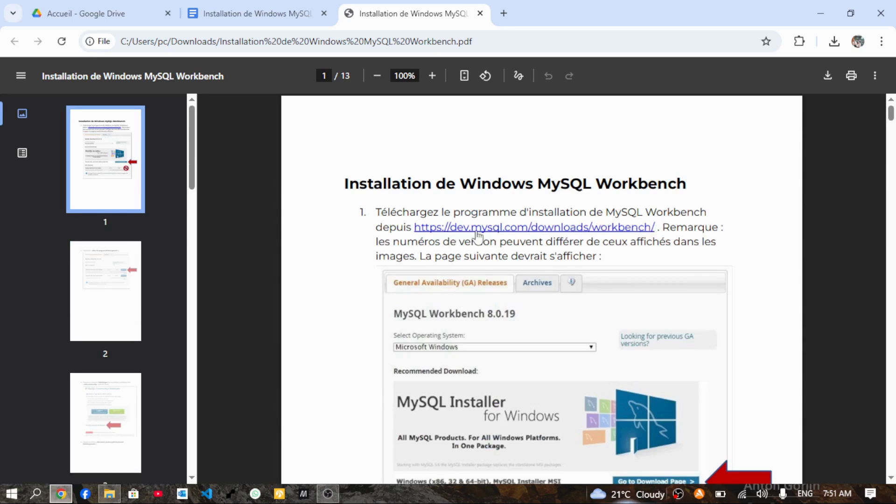
- Follow the guide's MySQL Workbench download link and start downloading the Windows (x86, 64-bit) MSI Installer 8.0.45 without logging in
click(519, 228)
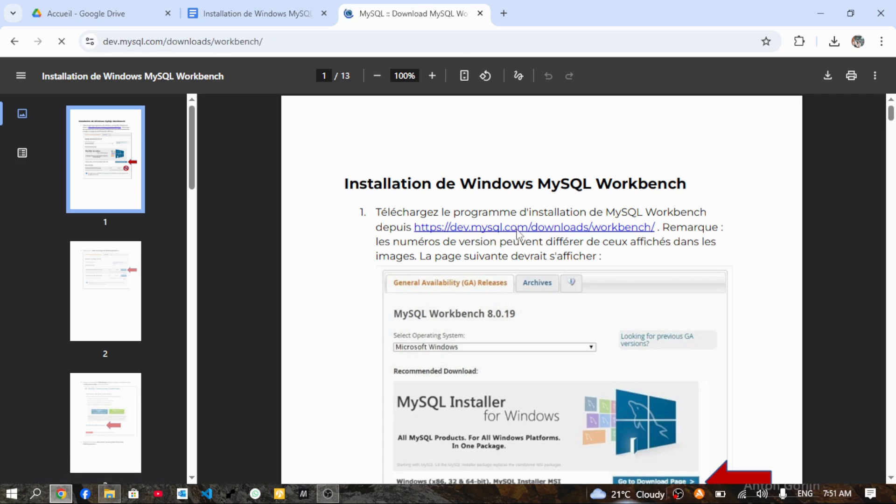
scroll(417, 361, down, 4)
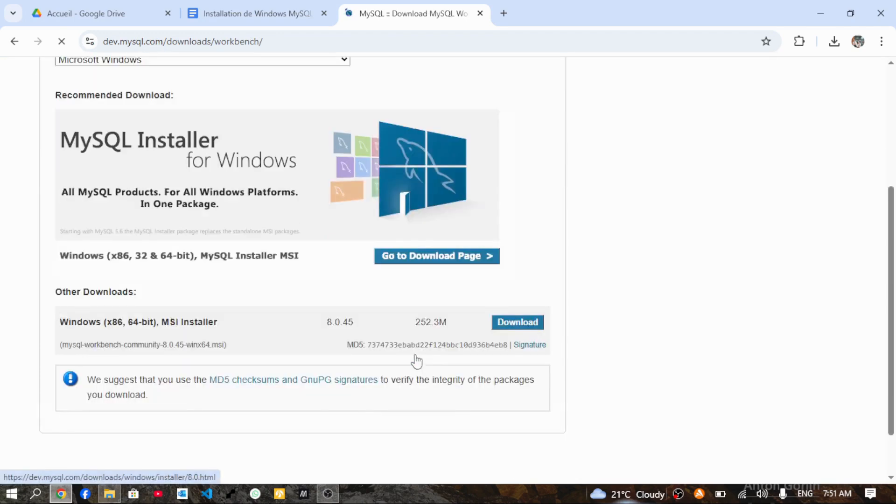
scroll(416, 361, down, 1)
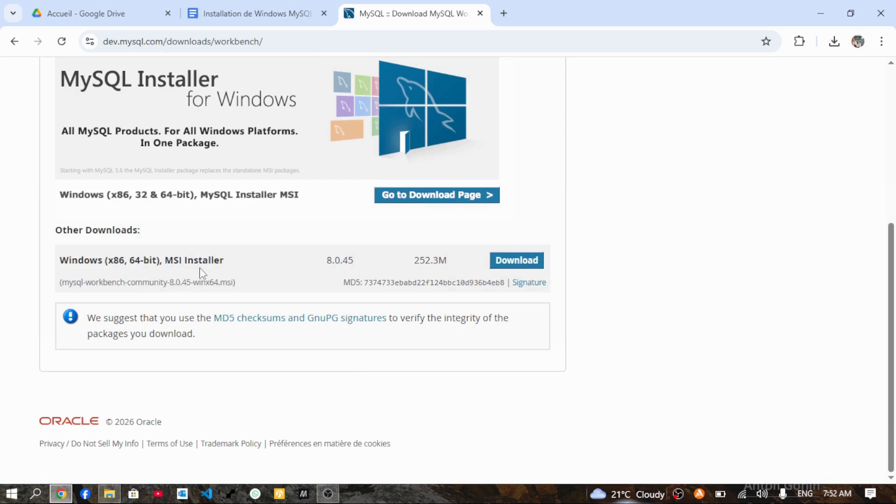
click(516, 262)
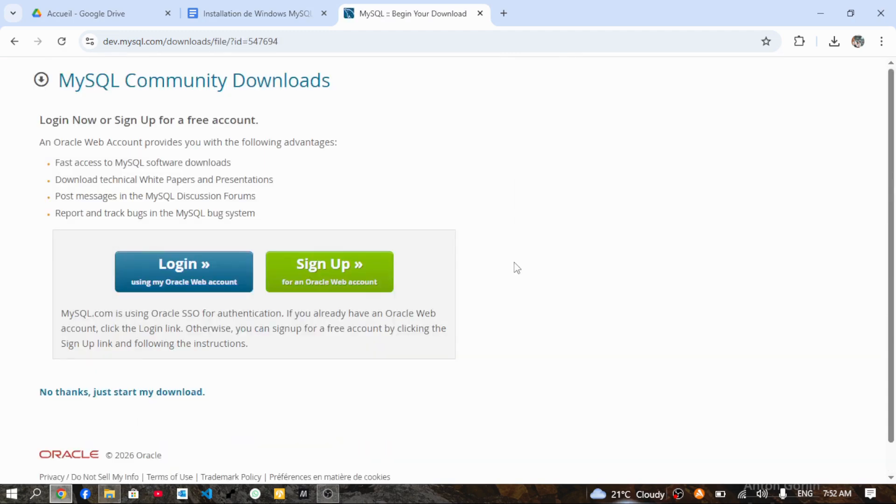
scroll(516, 266, down, 1)
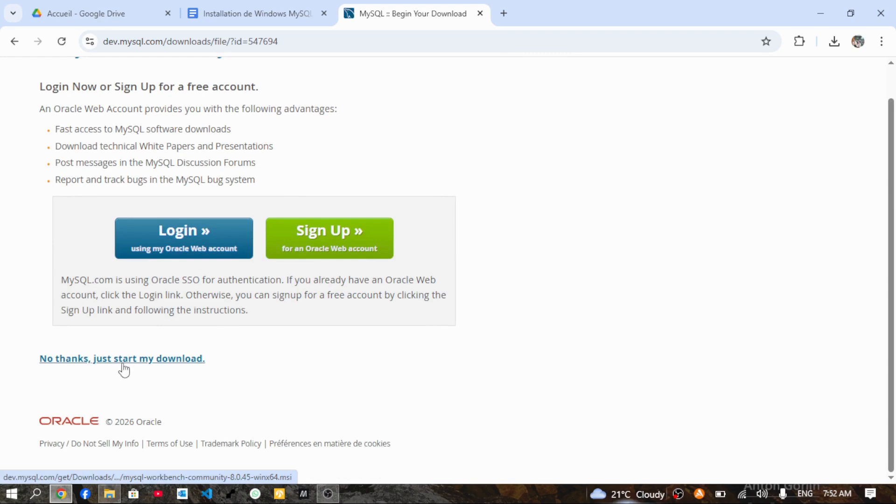
click(171, 364)
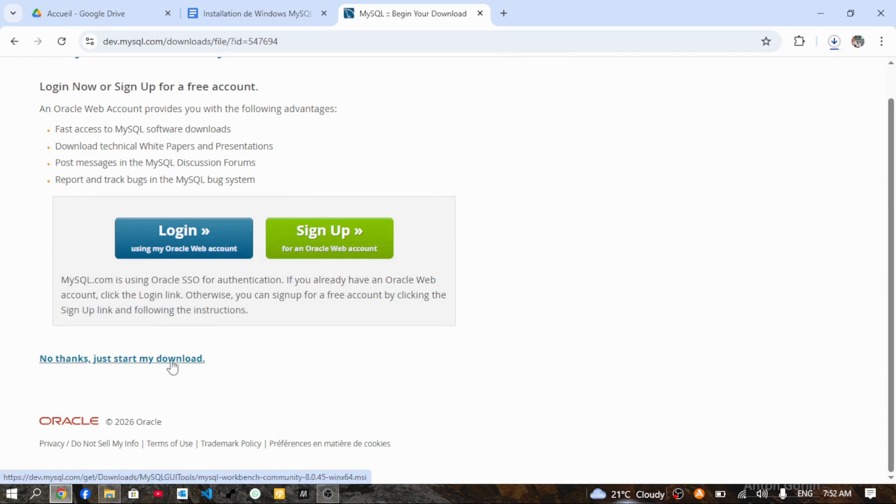
- Cancel the running installer download and launch the previously downloaded mysql-workbench-community-8.0.45-winx64.msi
click(834, 41)
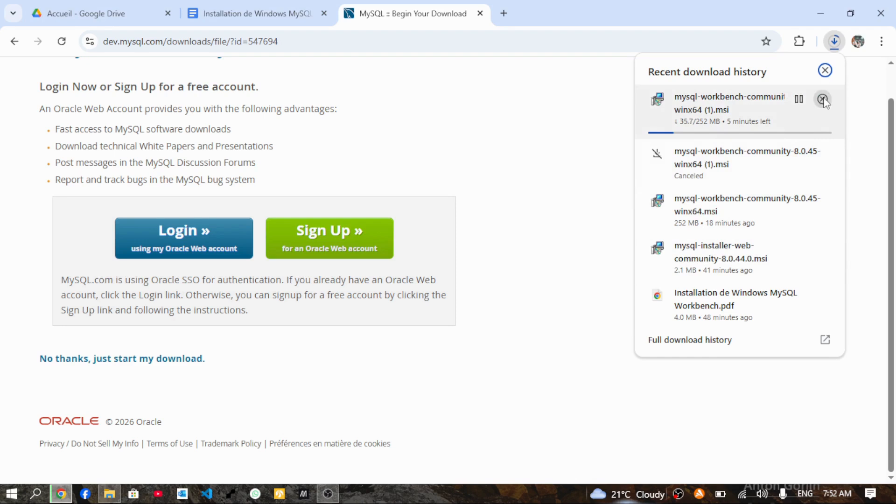
click(823, 100)
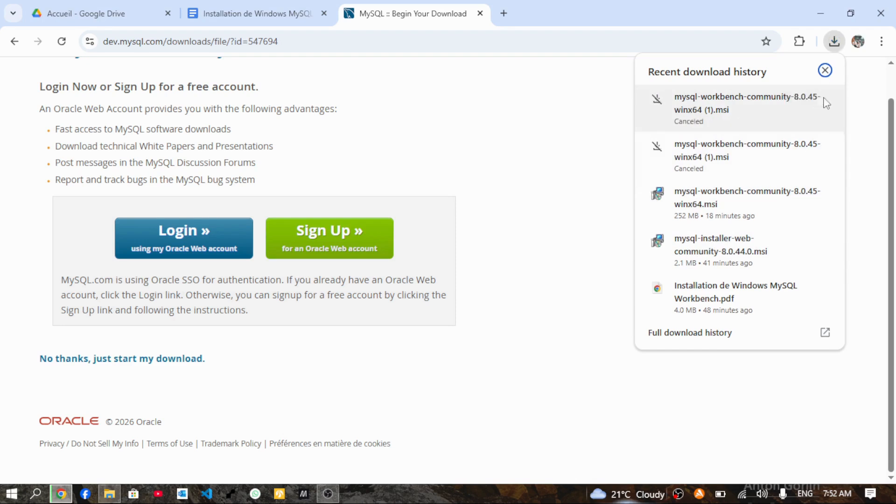
click(697, 207)
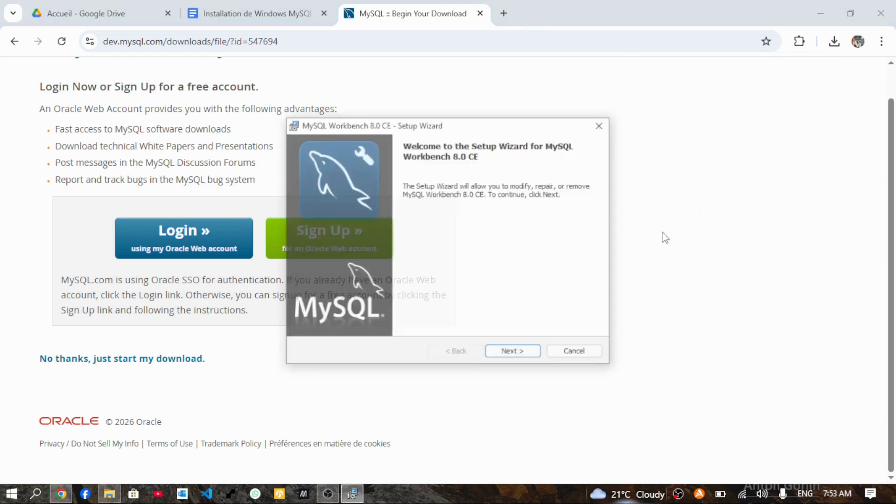
- Try to install MySQL Workbench 8.0 CE with the preset features and destination folder
click(512, 355)
click(511, 354)
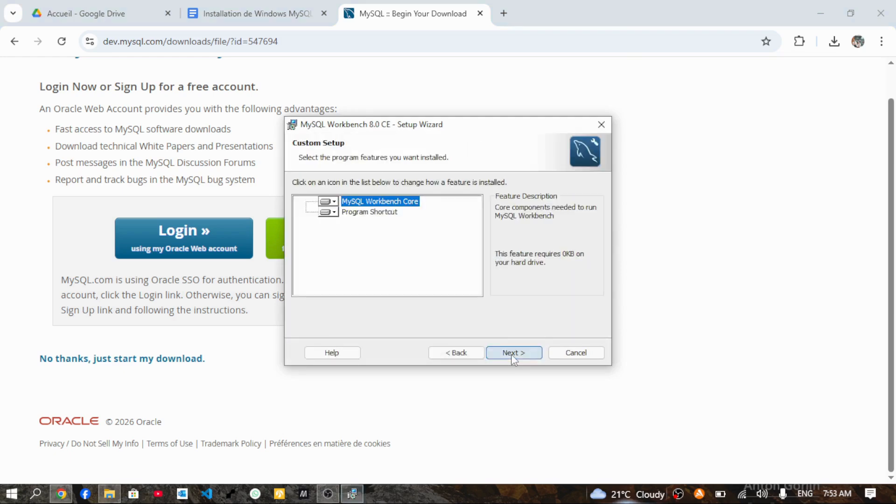
click(511, 355)
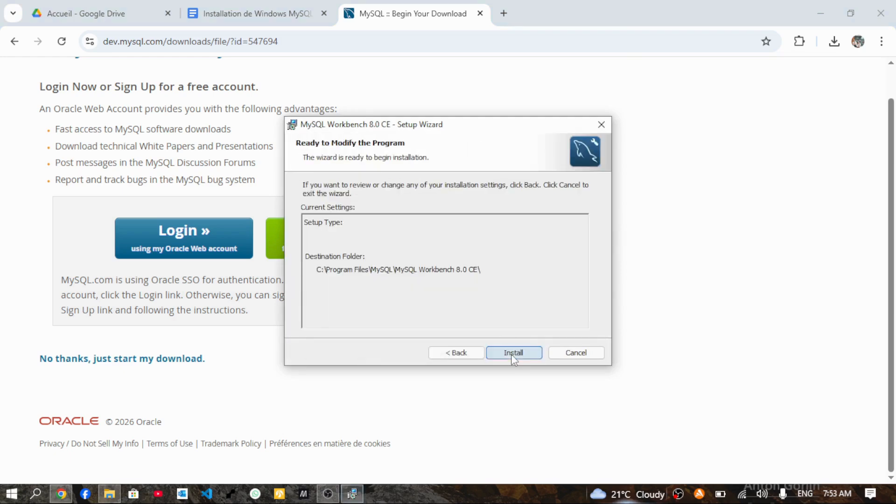
click(511, 354)
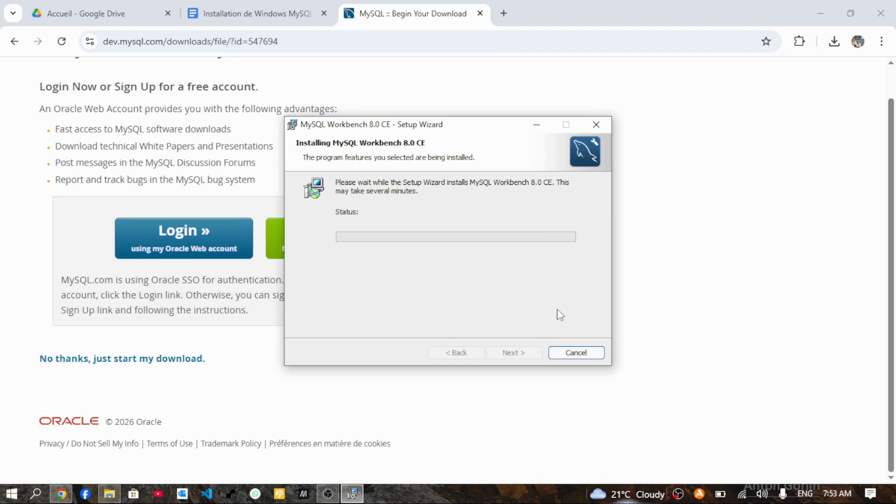
- Cancel the MySQL Workbench installation in progress and finish the setup wizard
click(596, 129)
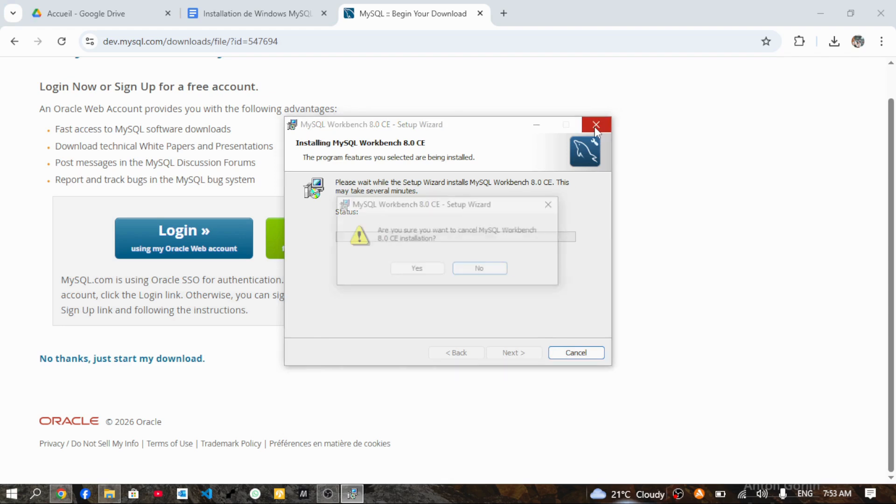
click(415, 273)
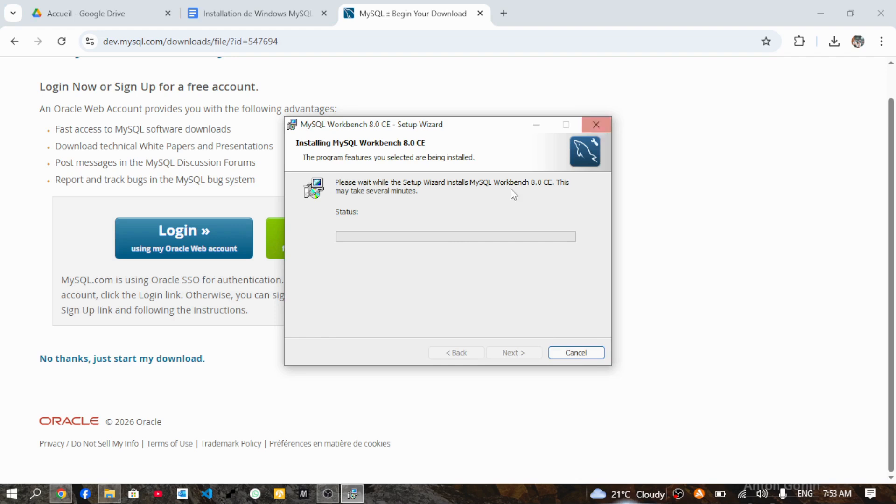
click(569, 356)
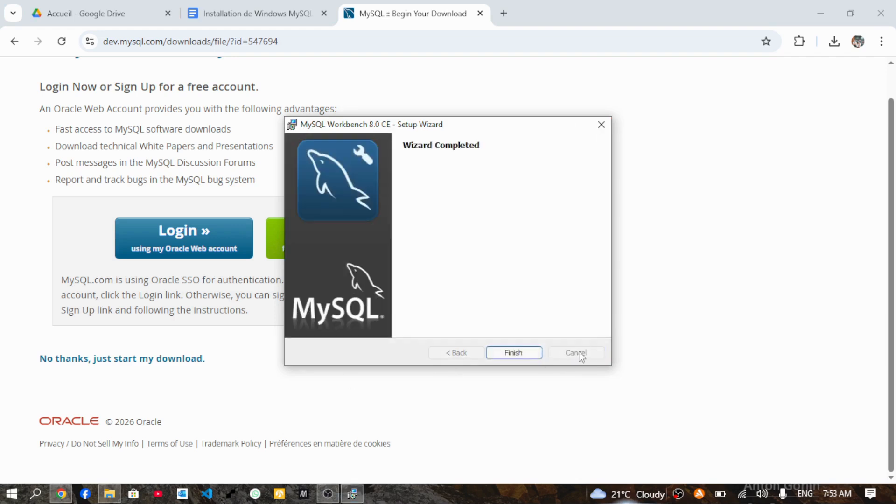
click(523, 354)
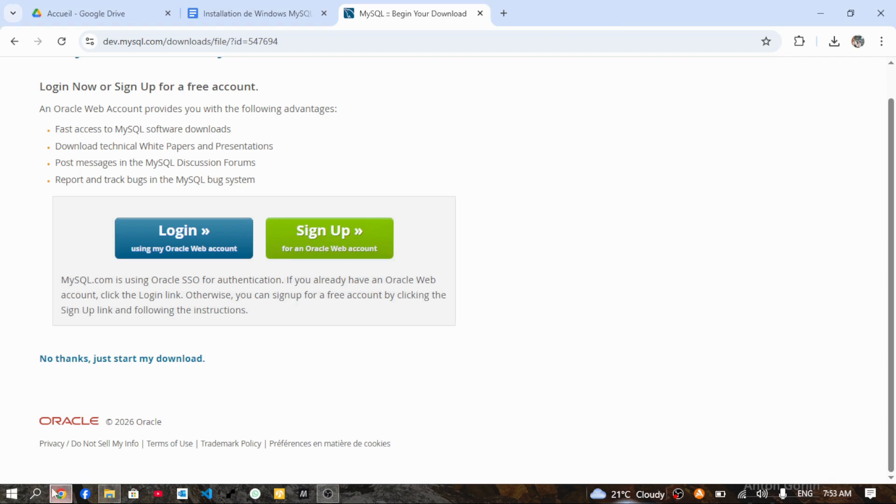
- Search the installed programs for "my", launch MySQL Workbench 8.0 CE and maximize its window
click(10, 496)
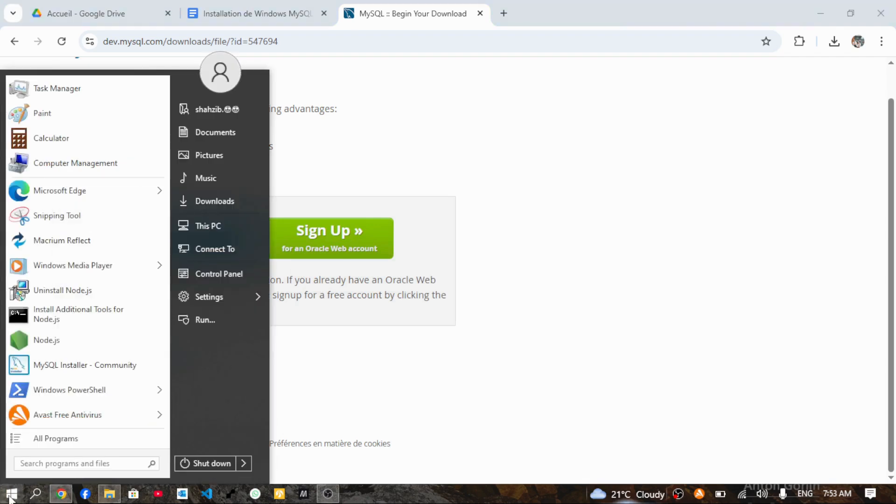
text(my)
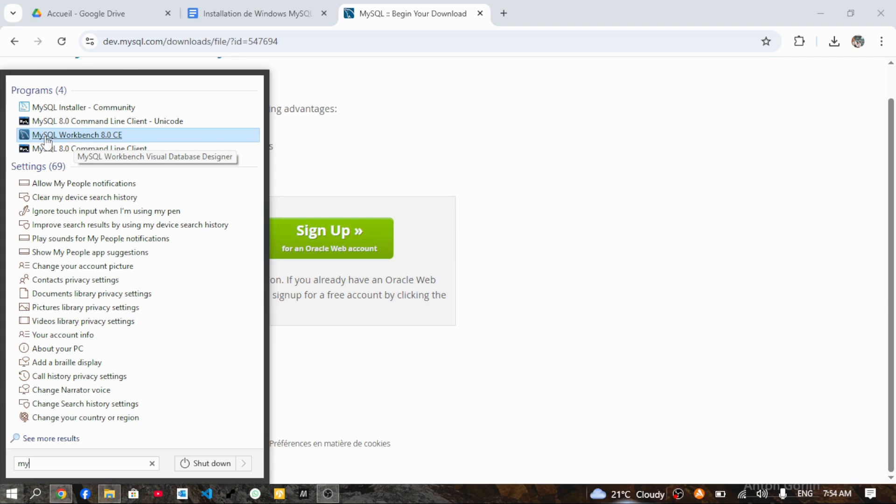
click(85, 135)
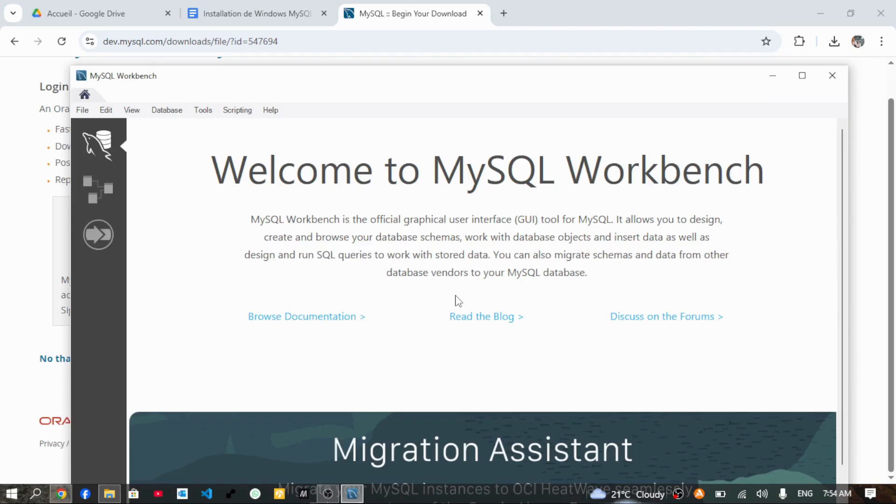
click(802, 76)
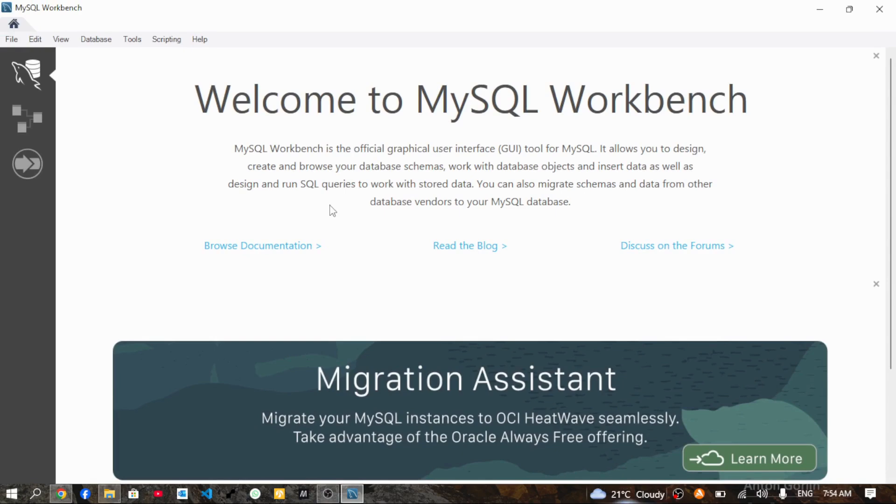
- Open the sakila_full model from the list of models and view its EER diagram
click(20, 128)
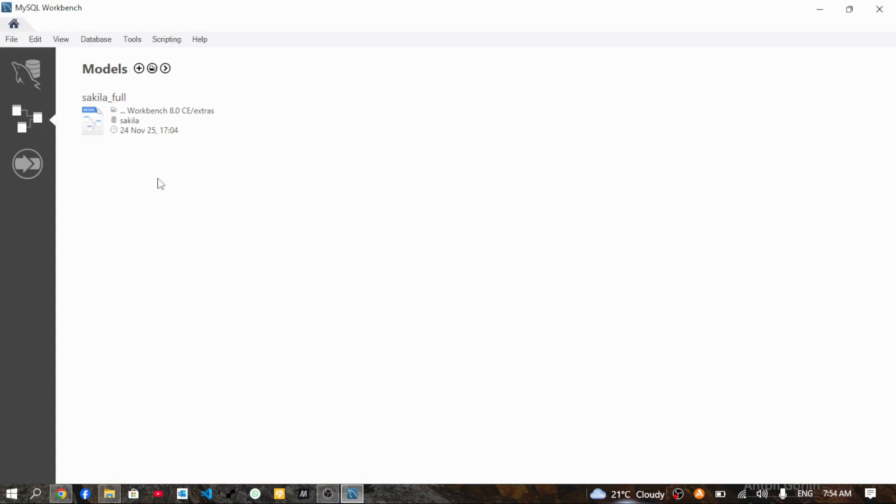
click(25, 74)
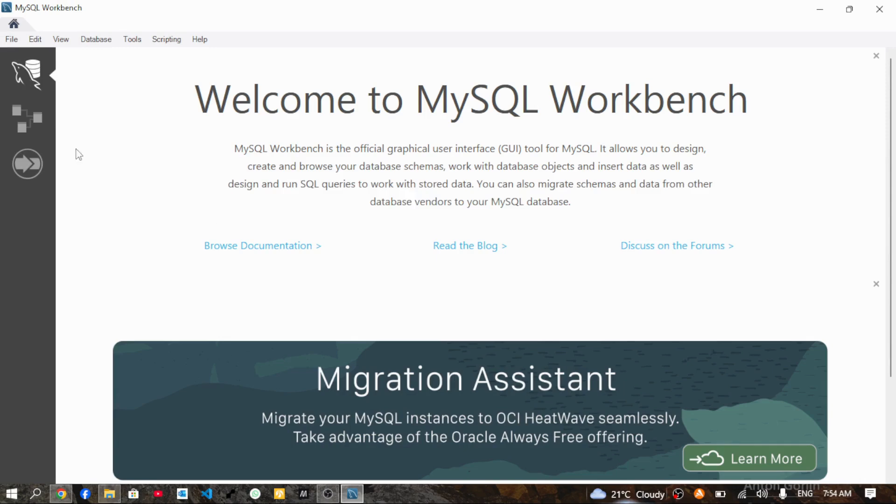
click(19, 120)
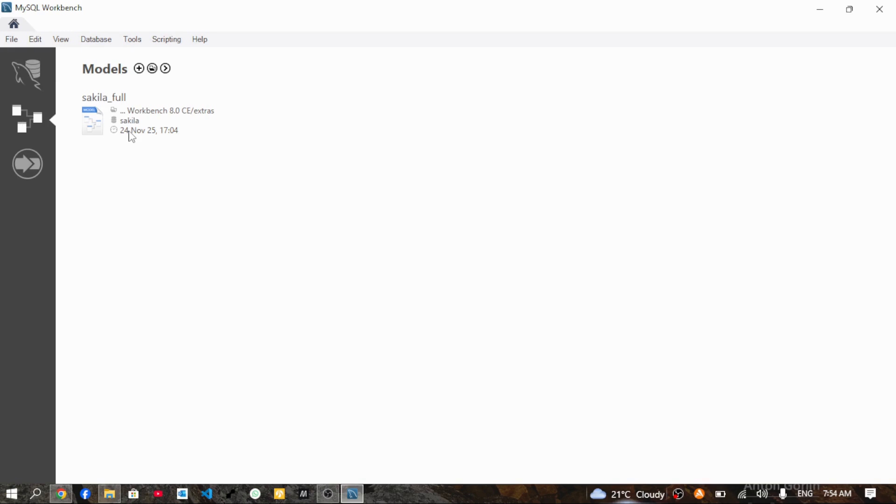
click(111, 121)
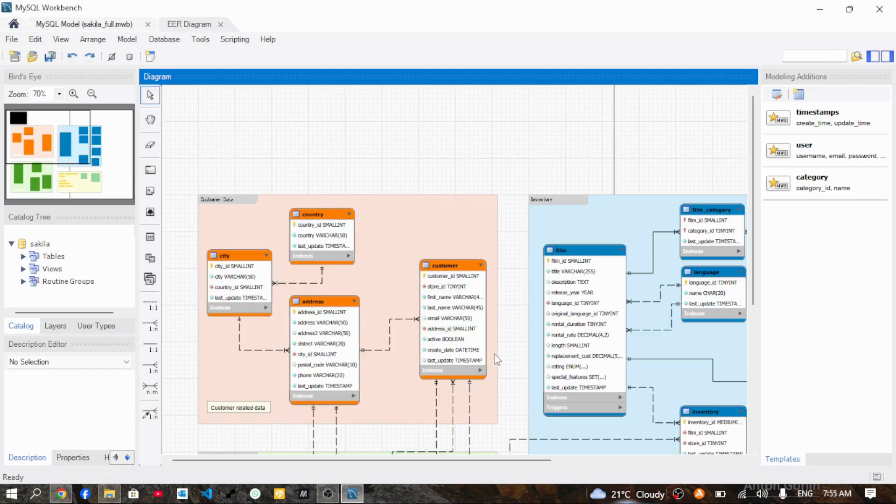
scroll(496, 360, down, 1)
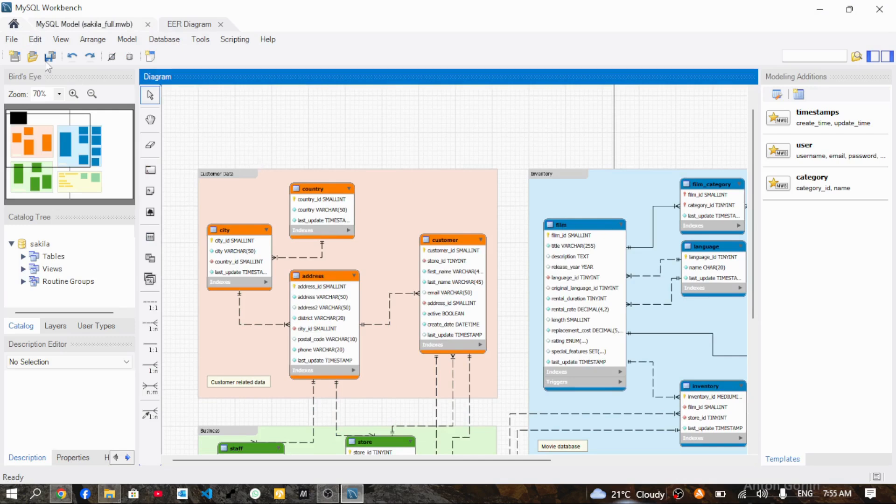
- Return to the home screen and open the Migration Wizard's overview page
click(14, 26)
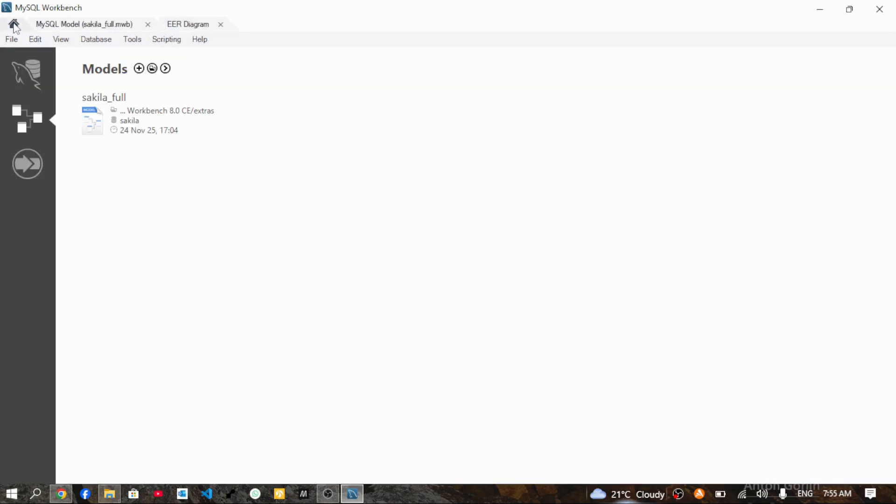
click(27, 164)
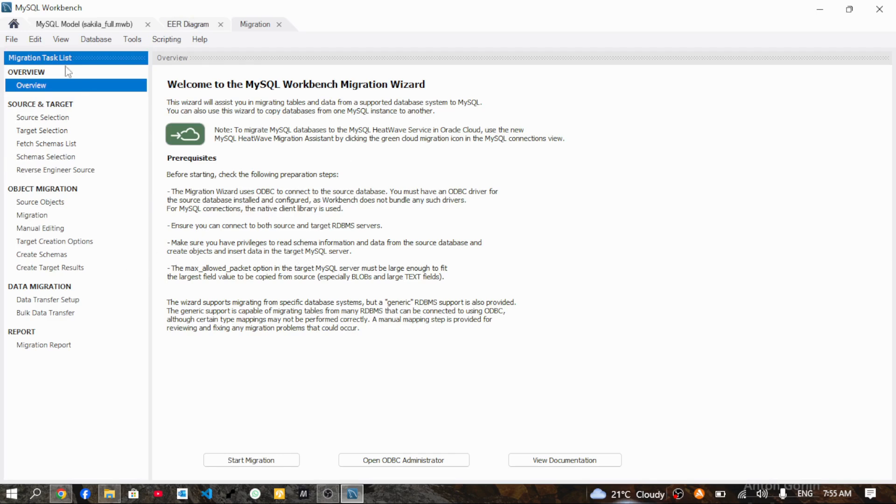
- Return to the home screen and bring up the MySQL Connections list below the welcome page
click(13, 24)
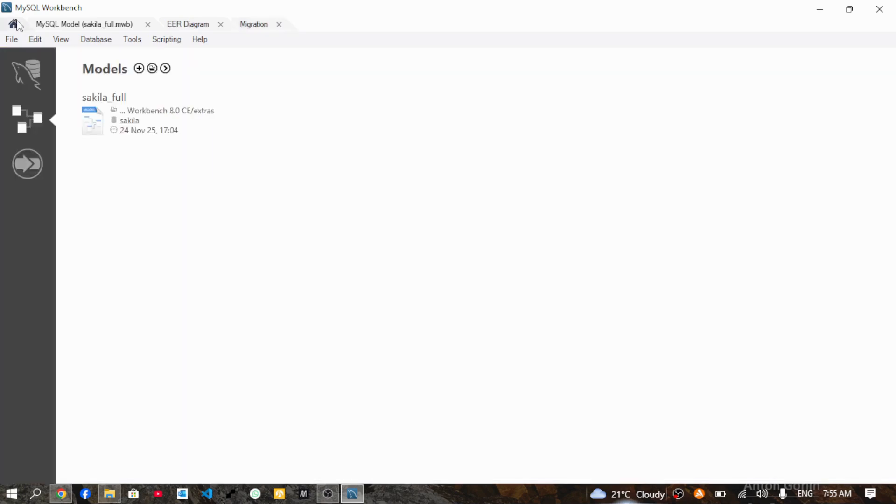
click(27, 71)
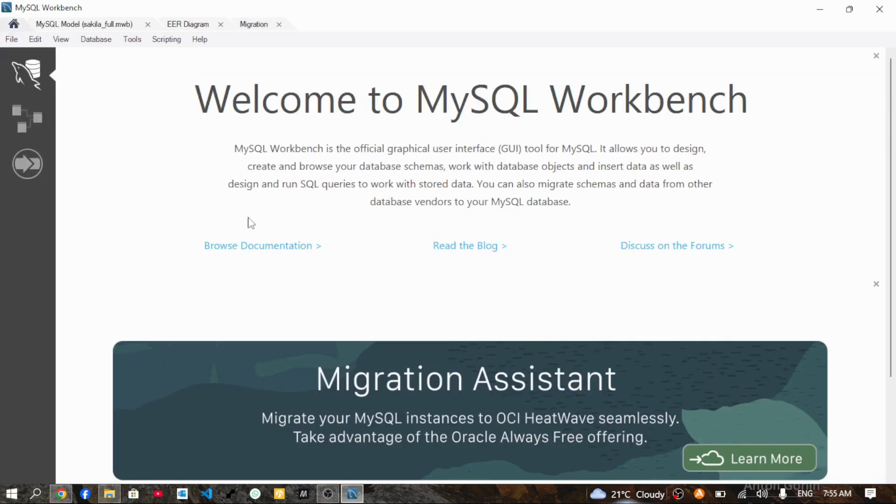
scroll(394, 322, down, 3)
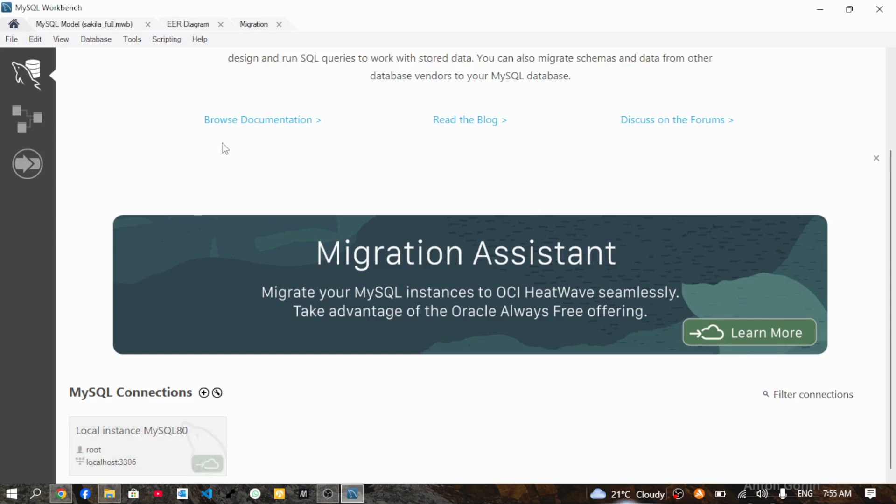
click(28, 117)
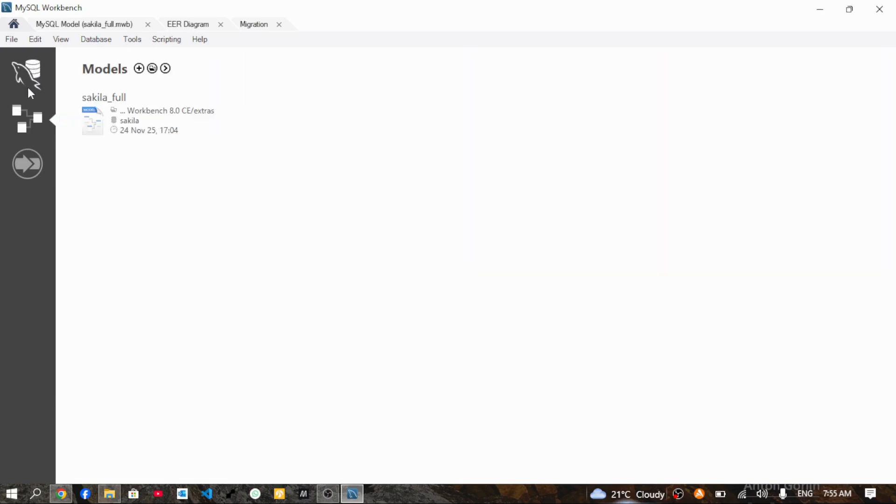
click(29, 69)
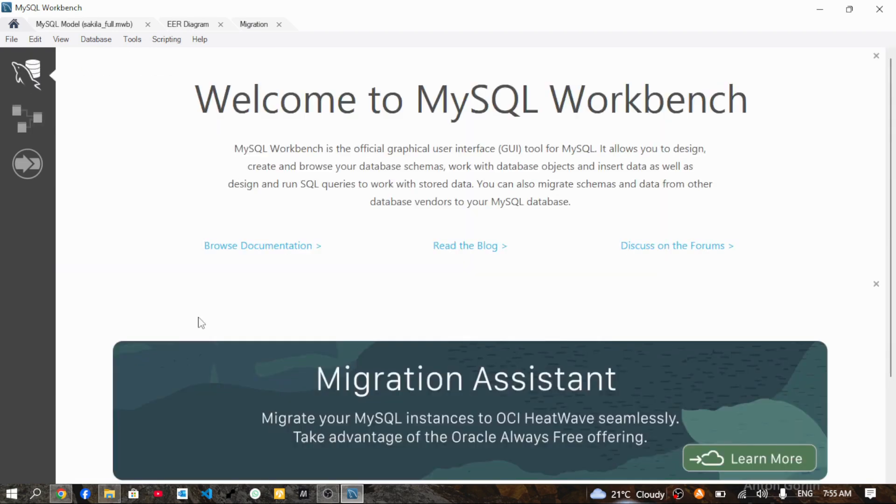
scroll(198, 318, down, 3)
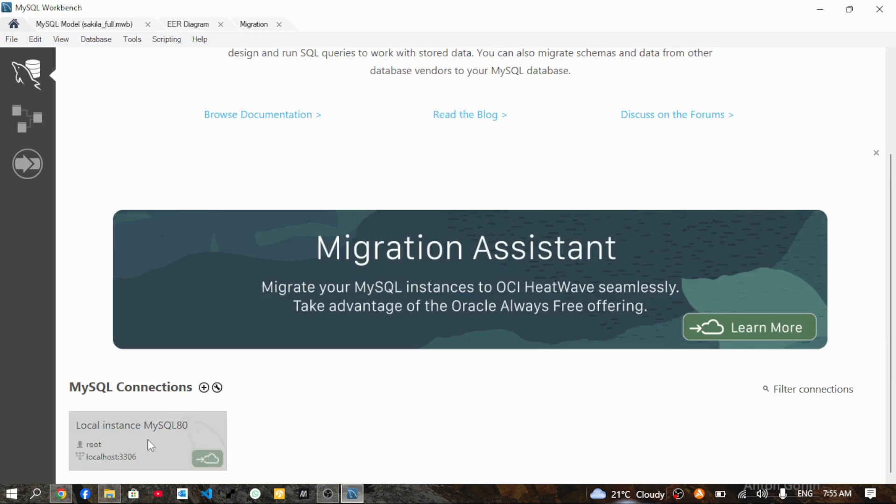
- Connect to Local instance MySQL80 as root by entering the account password
click(135, 446)
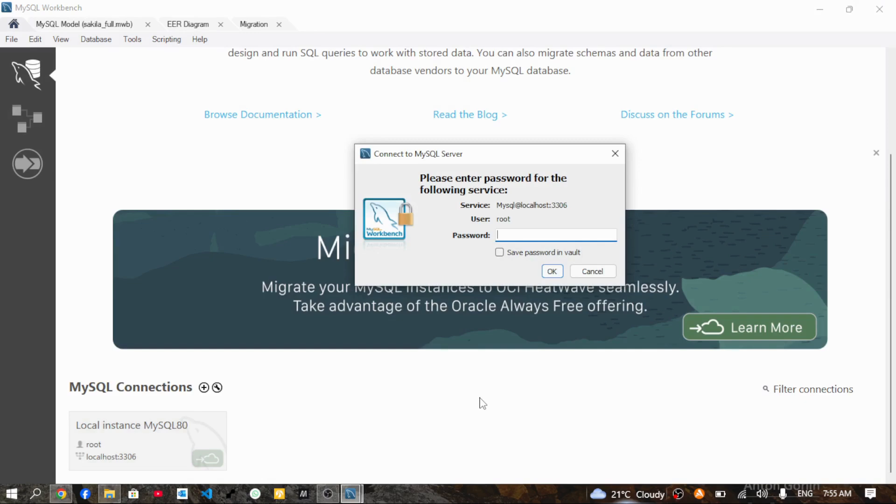
text(*********)
click(552, 271)
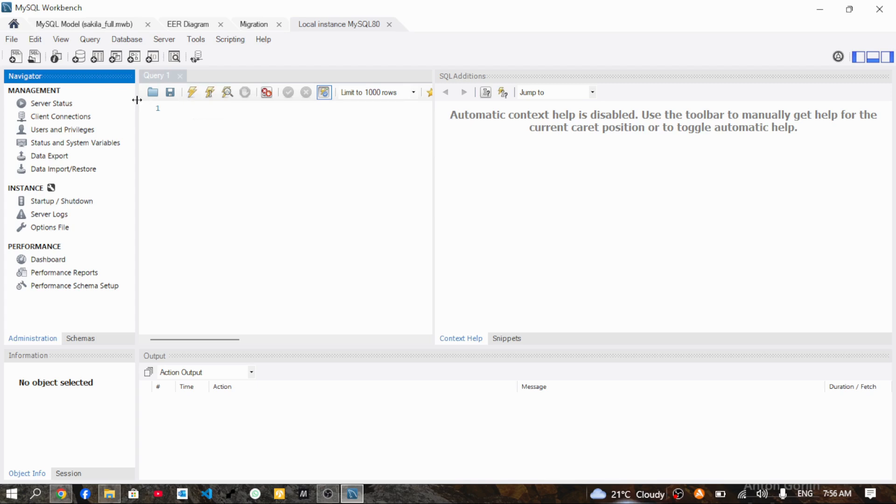
- Widen the Navigator pane and look over the available file commands
drag(136, 120, 187, 120)
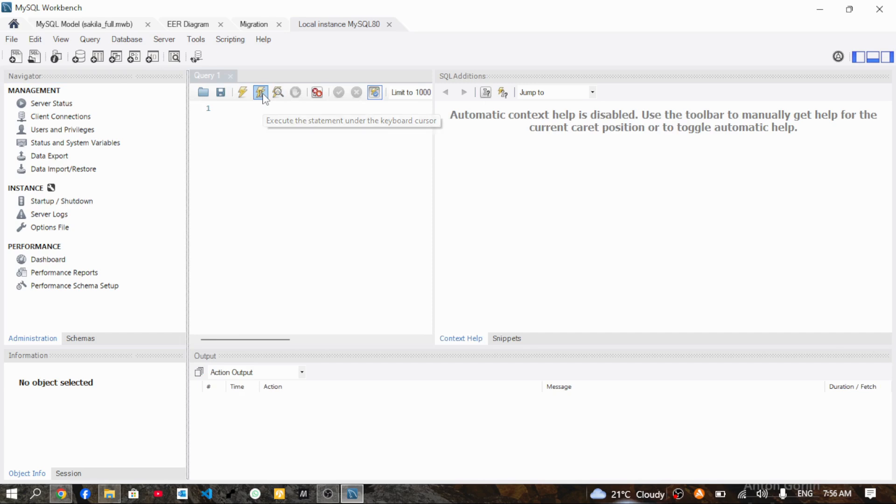
click(10, 42)
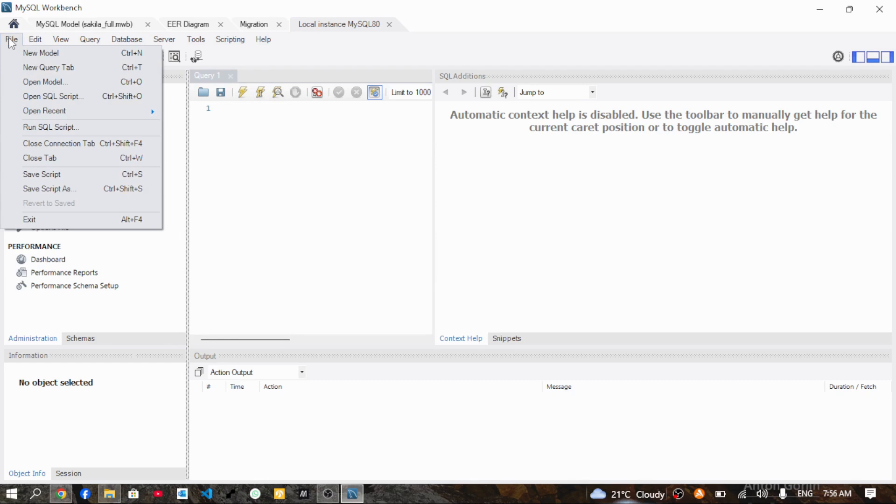
click(11, 41)
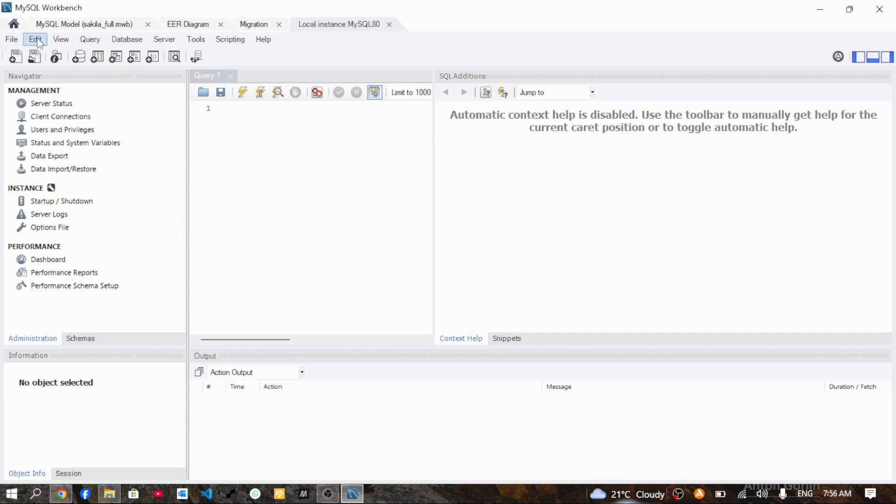
- Create a new SQL tab for executing queries and place the cursor in its empty editor
click(16, 57)
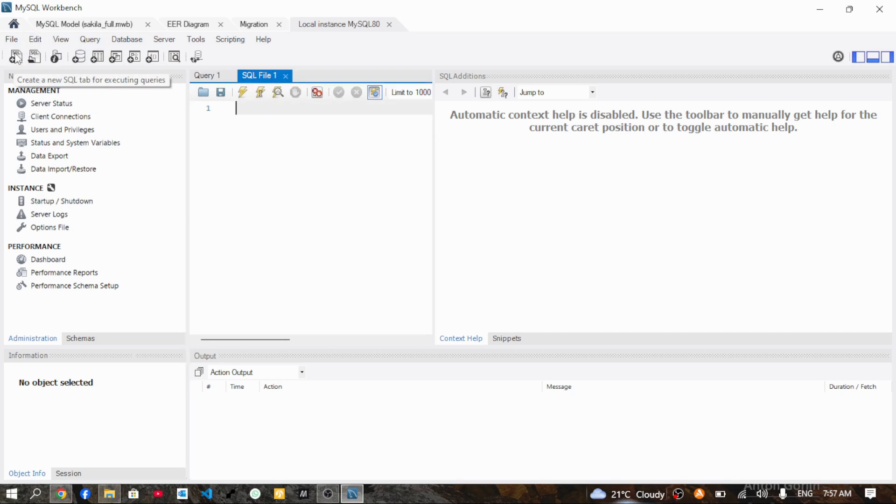
click(263, 76)
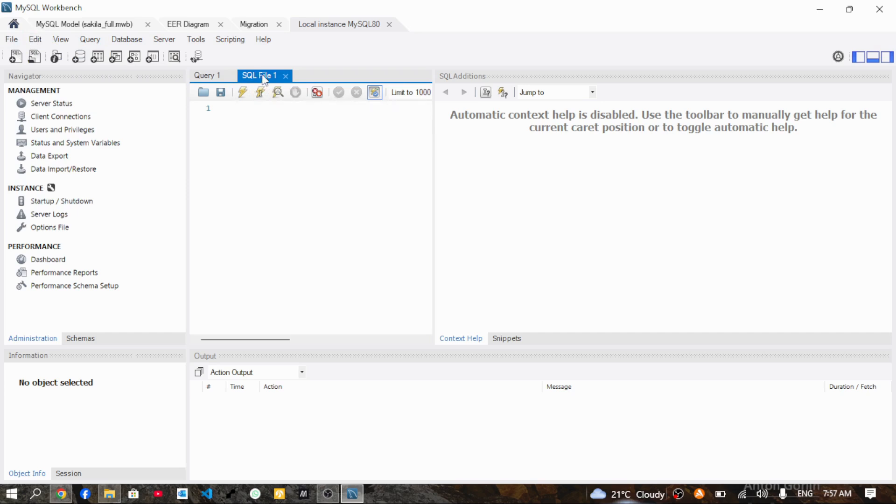
click(226, 120)
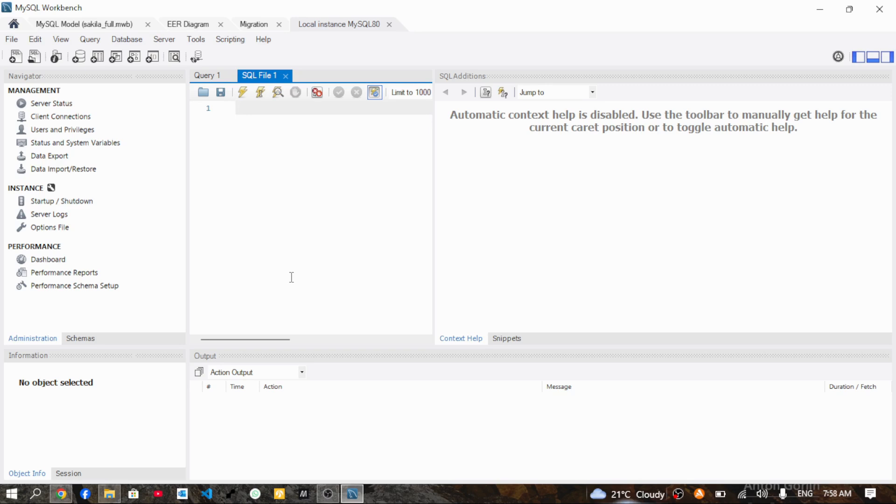
click(679, 496)
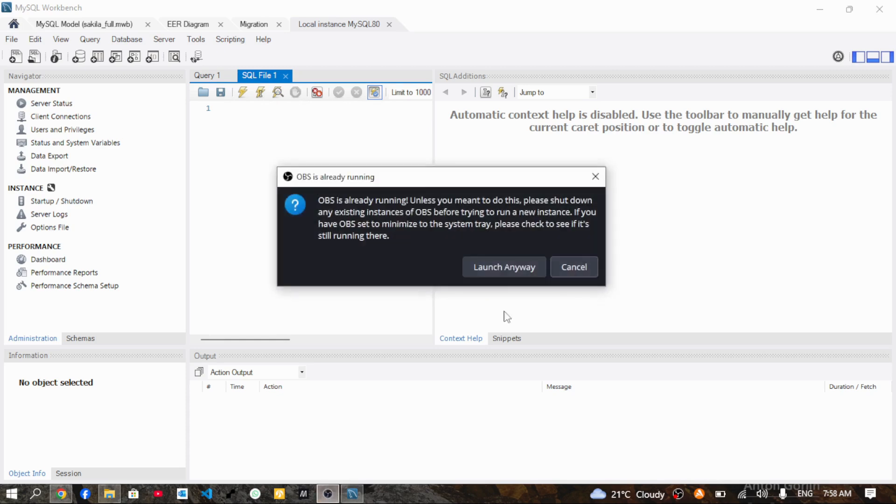
click(574, 266)
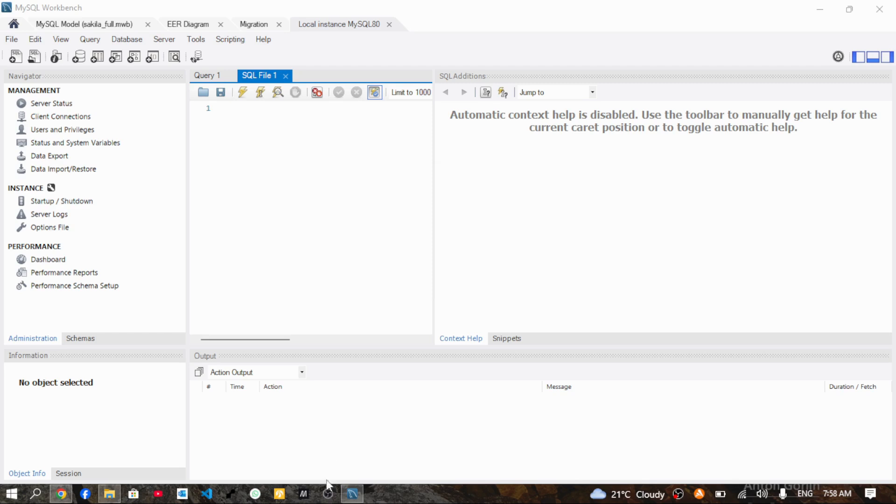
click(328, 494)
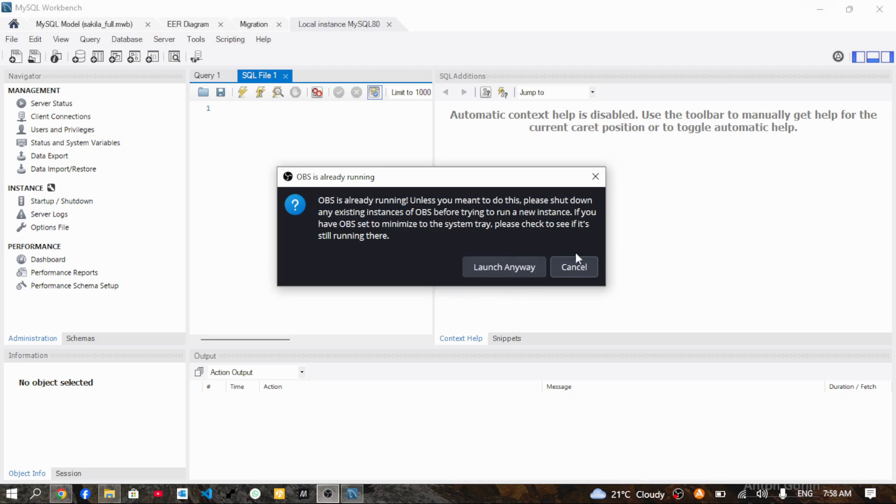
click(573, 269)
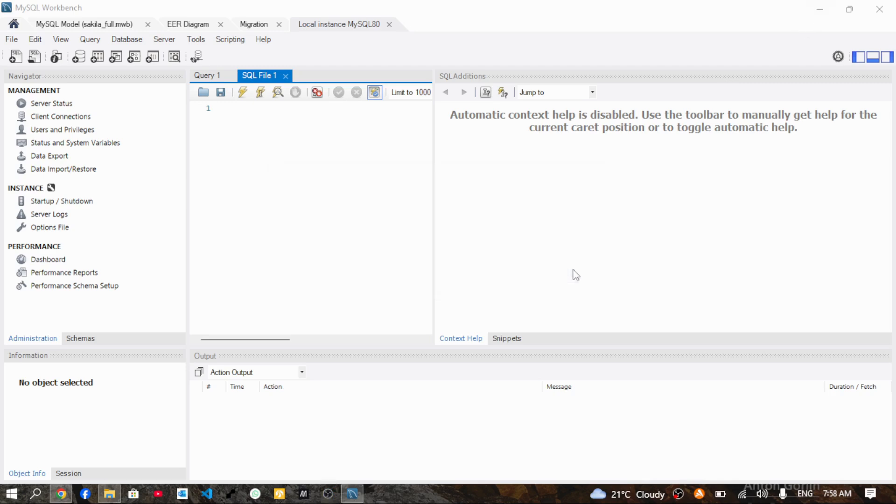
- Minimize the MySQL Workbench, browser and Videos folder windows to reveal the desktop
click(818, 13)
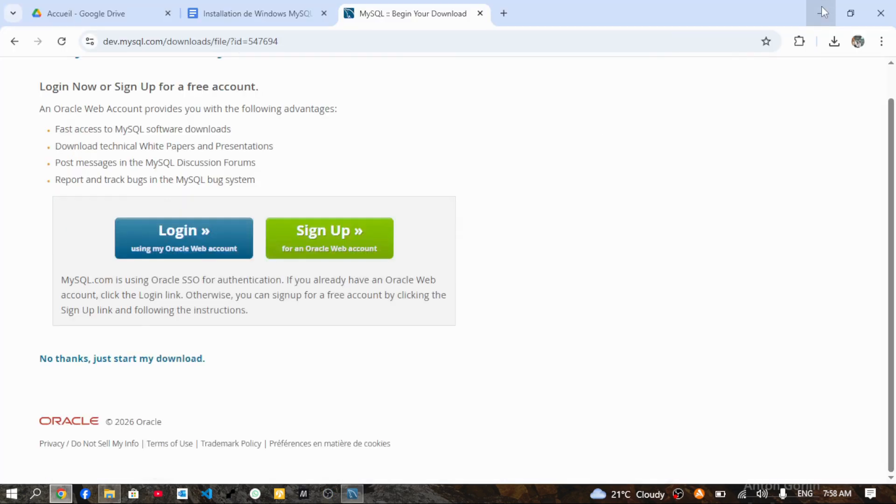
click(822, 8)
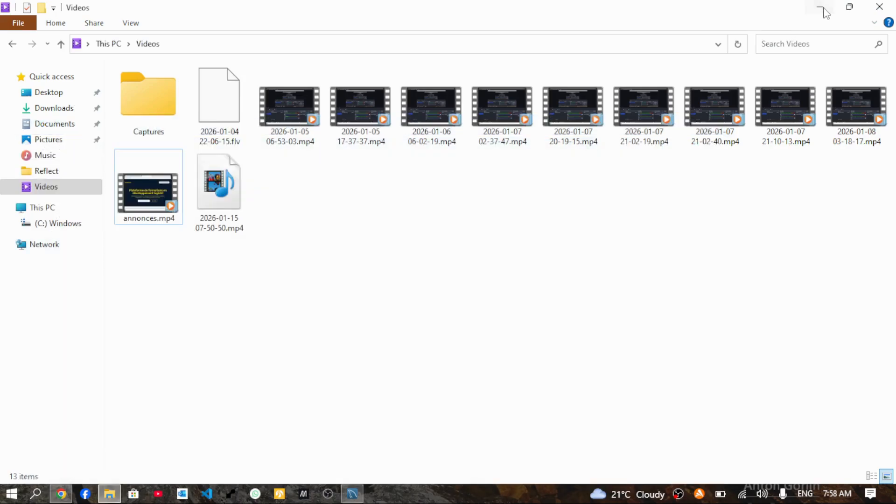
click(825, 9)
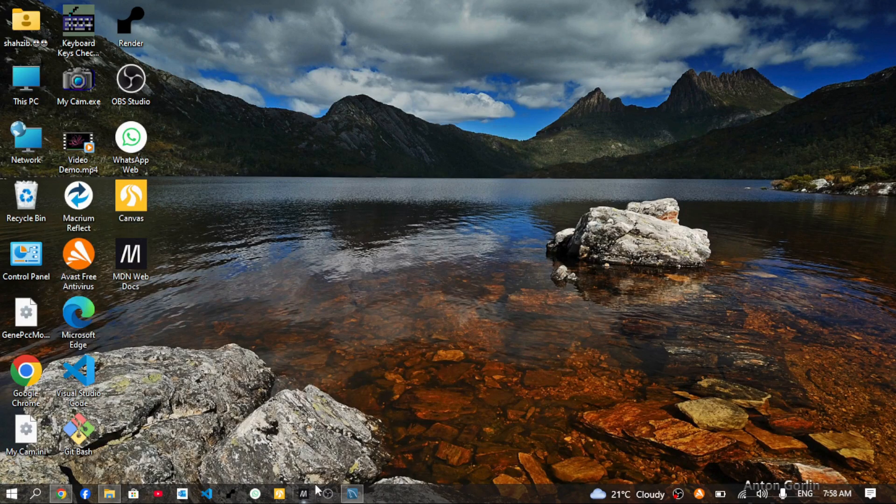